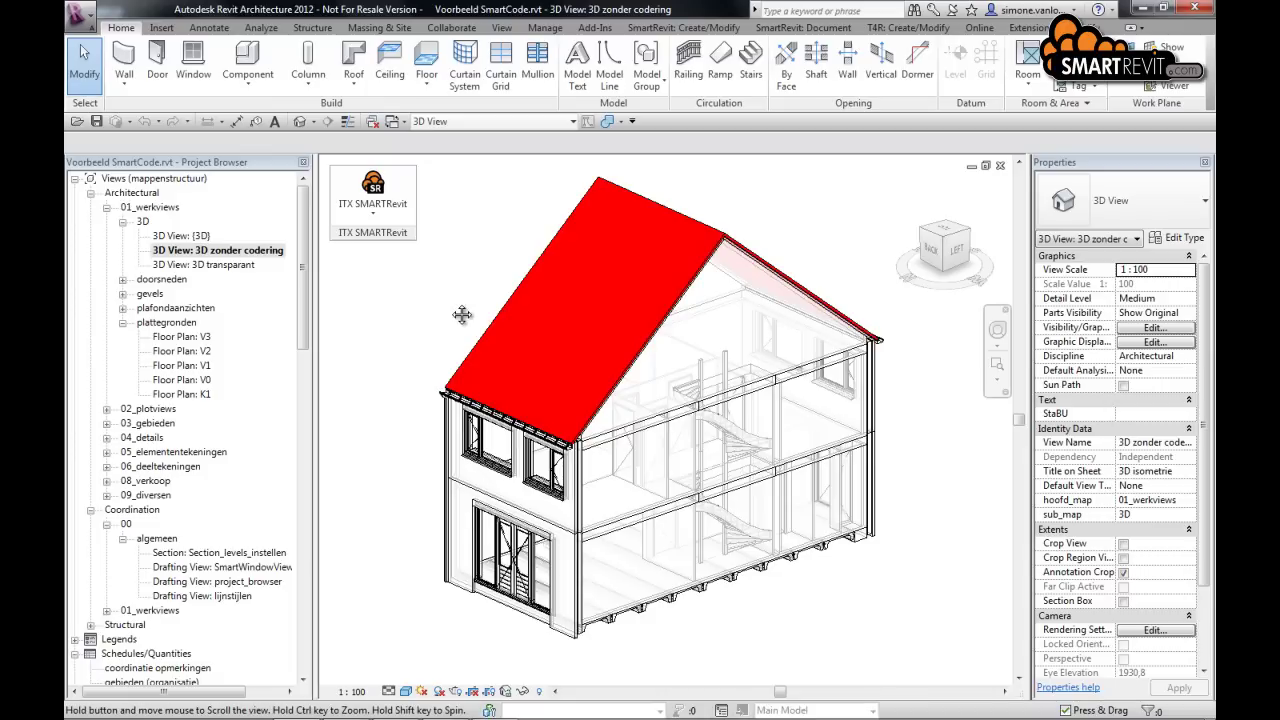
- Select the Basic Roof 300_27_pannendak and launch the ITX SmartCode tool for it
{"action": "middle_click_drag", "start_coordinate": [443, 312], "coordinate": [440, 291]}
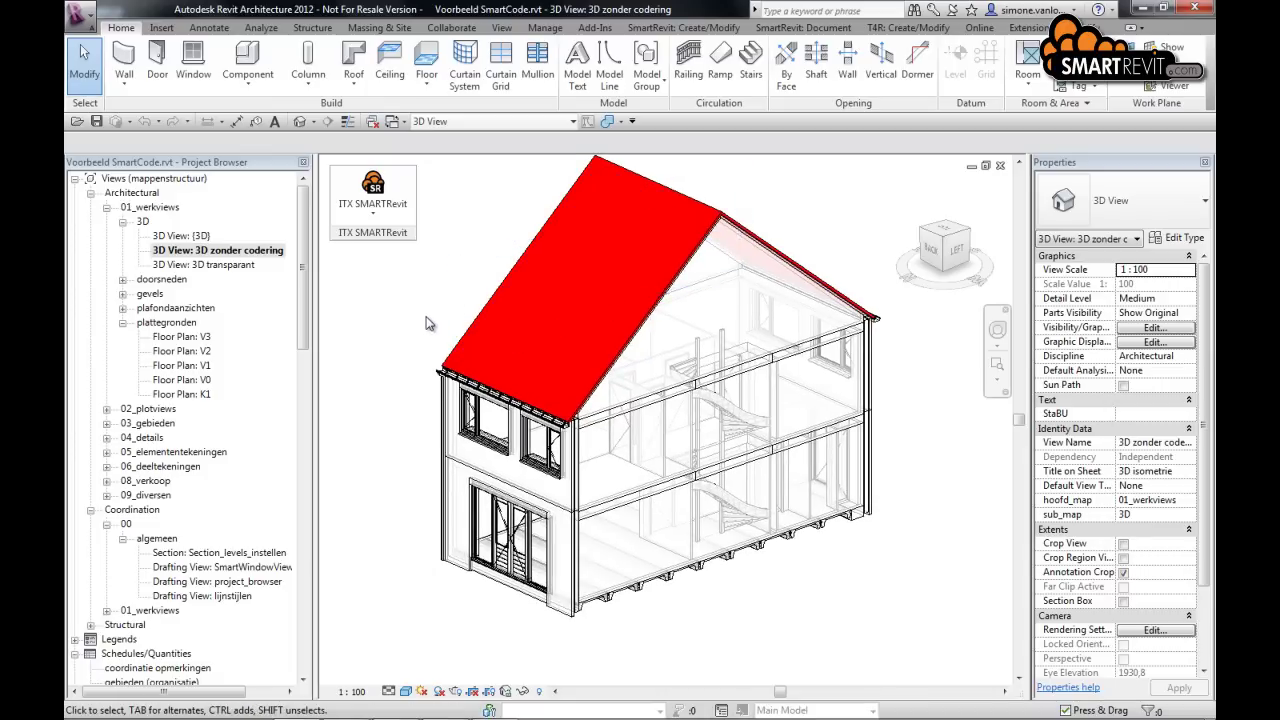
{"action": "left_click", "coordinate": [540, 353]}
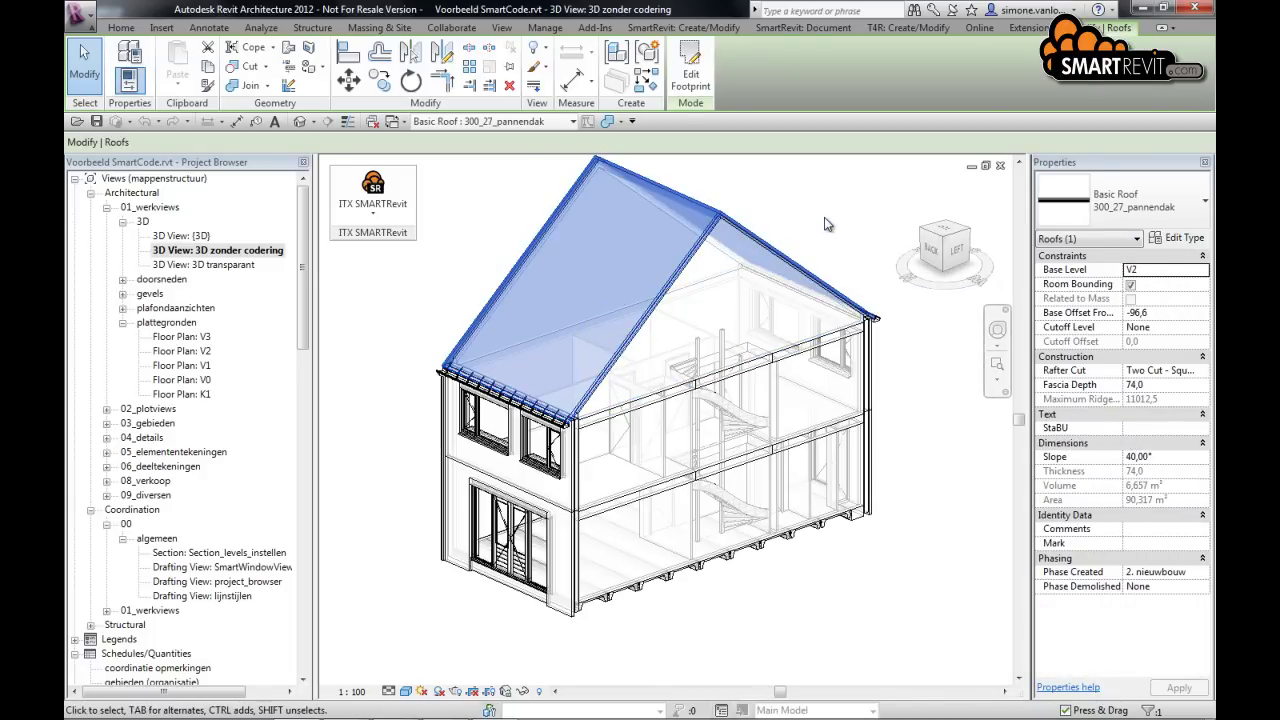
{"action": "middle_click_drag", "start_coordinate": [833, 227], "coordinate": [834, 264]}
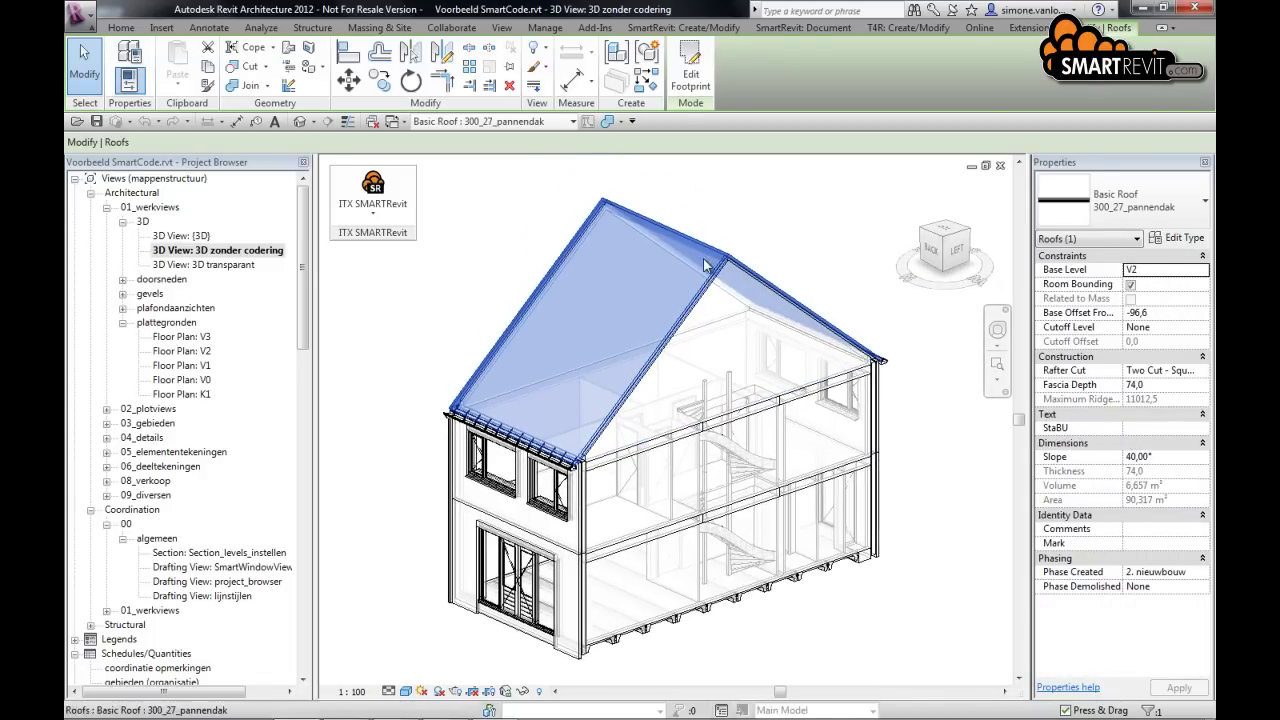
{"action": "left_click", "coordinate": [380, 222]}
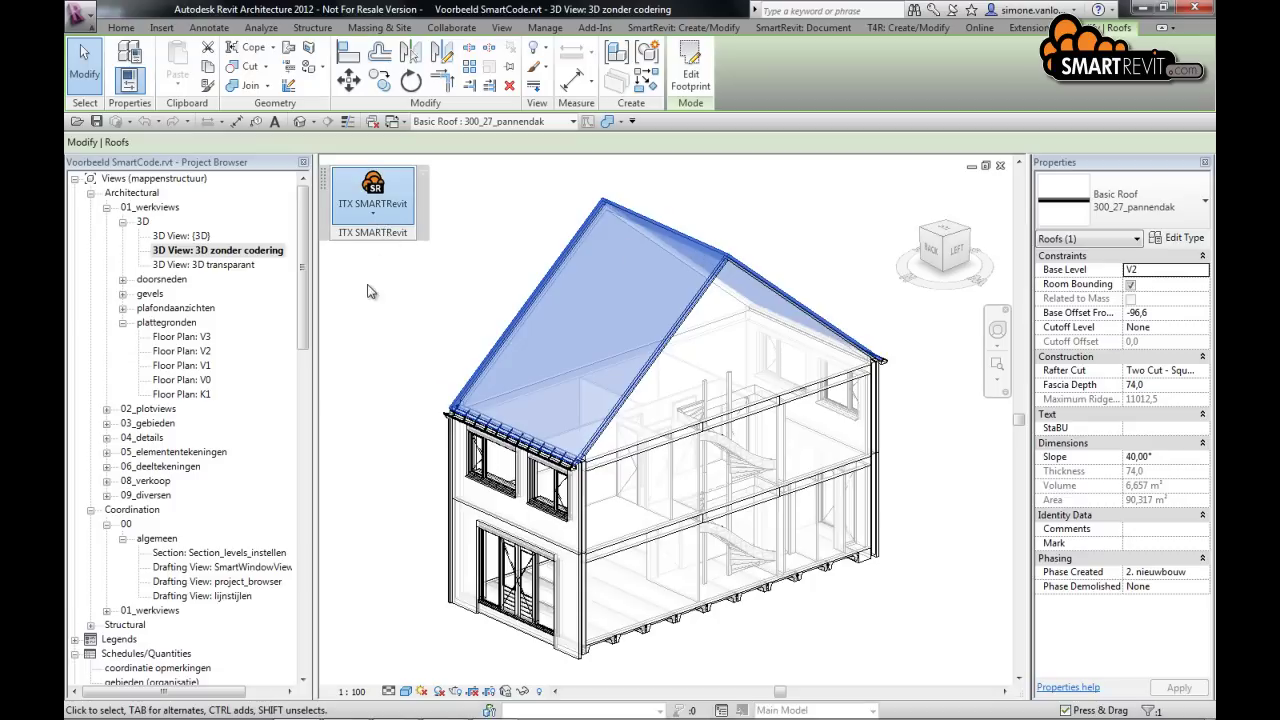
{"action": "left_click", "coordinate": [371, 256]}
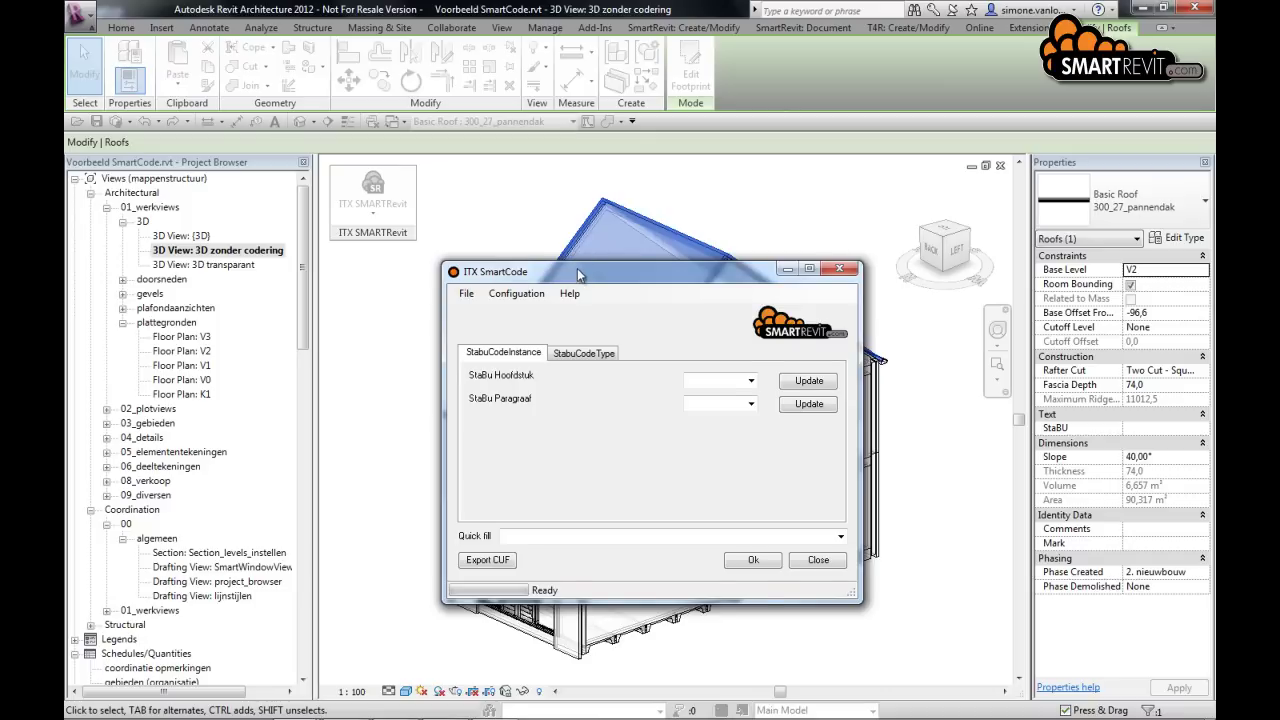
- Code the roof type with StaBu chapter 33 DAKBEDEKKINGEN and paragraph 41, and apply it
{"action": "left_click_drag", "start_coordinate": [575, 260], "coordinate": [571, 229]}
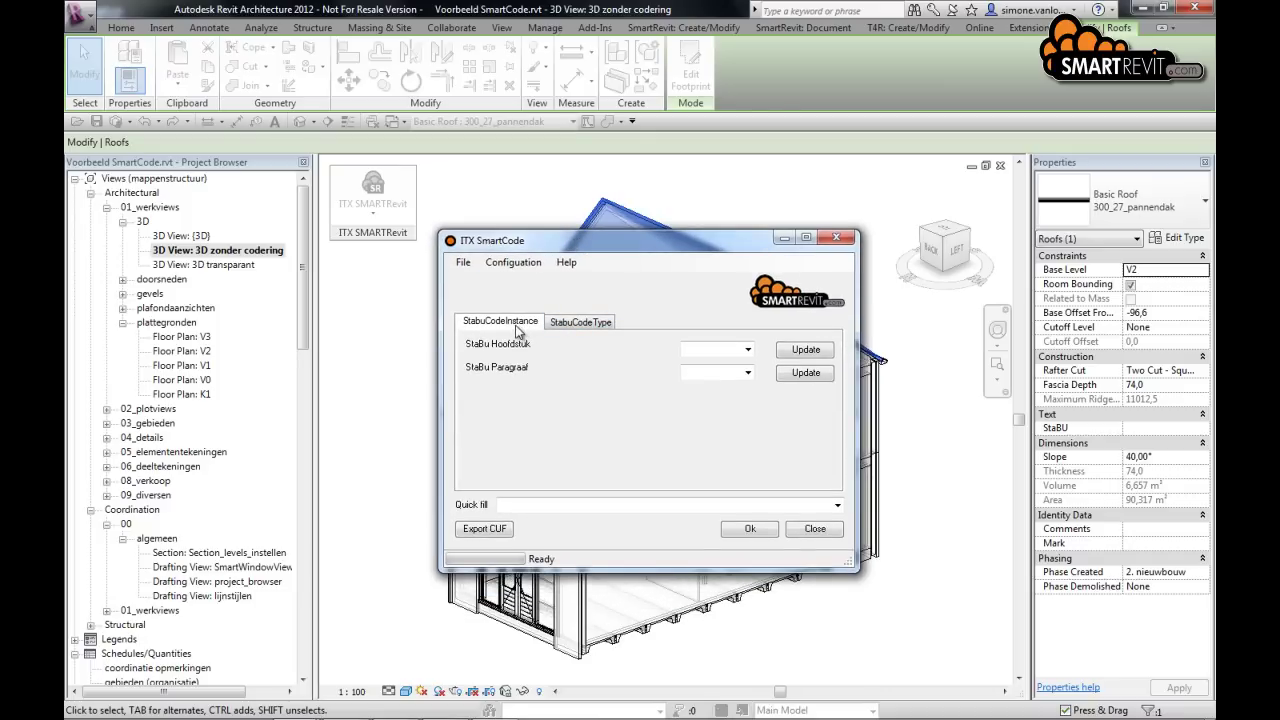
{"action": "left_click", "coordinate": [573, 326]}
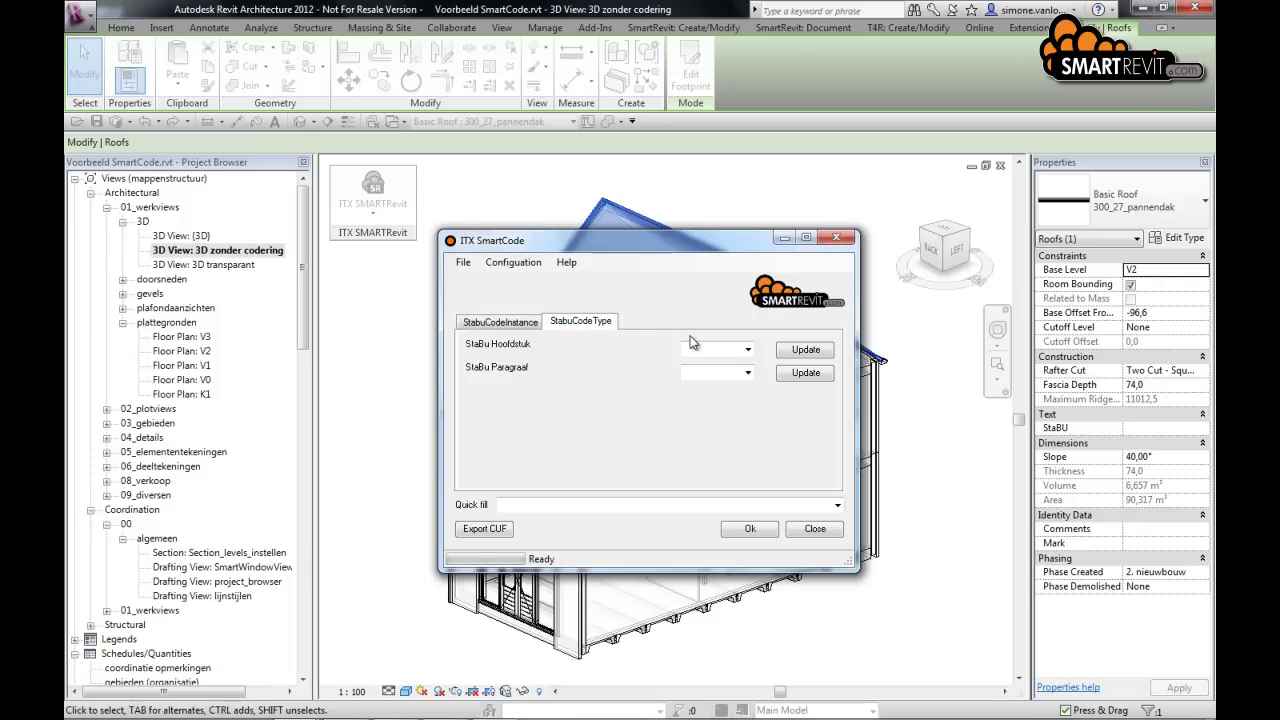
{"action": "left_click", "coordinate": [748, 350]}
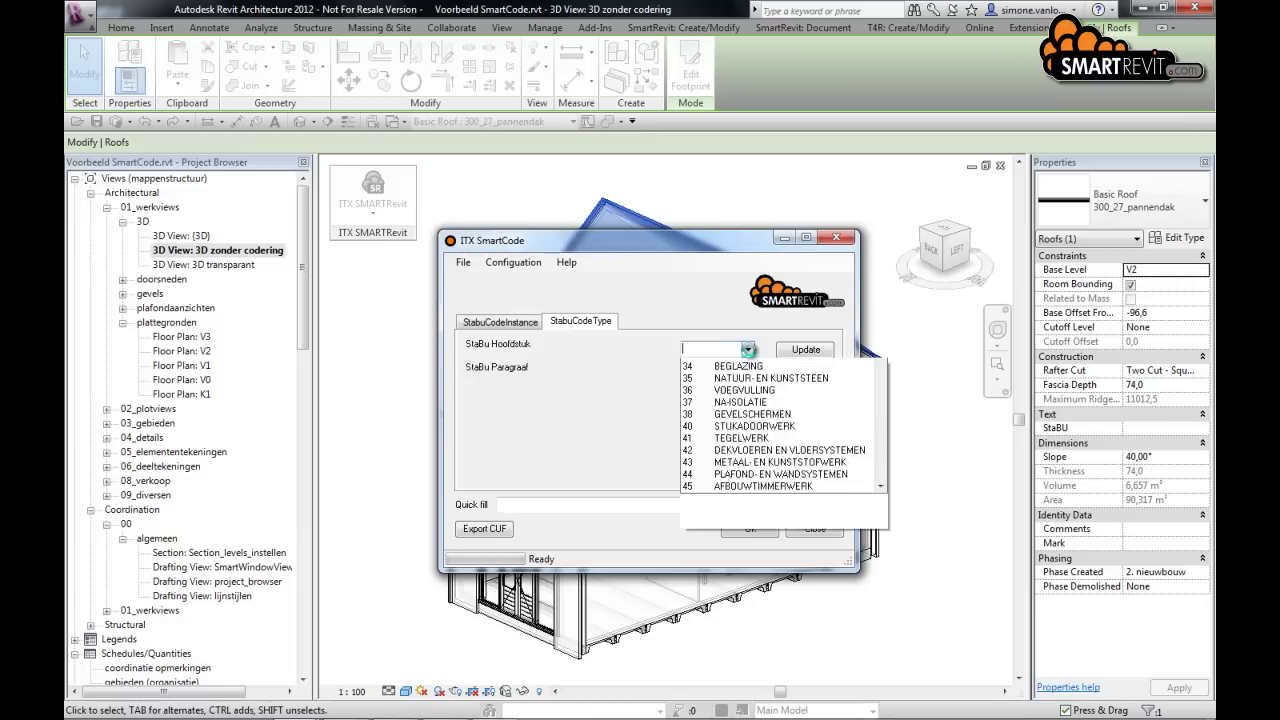
{"action": "left_click", "coordinate": [748, 350]}
{"action": "left_click", "coordinate": [748, 350]}
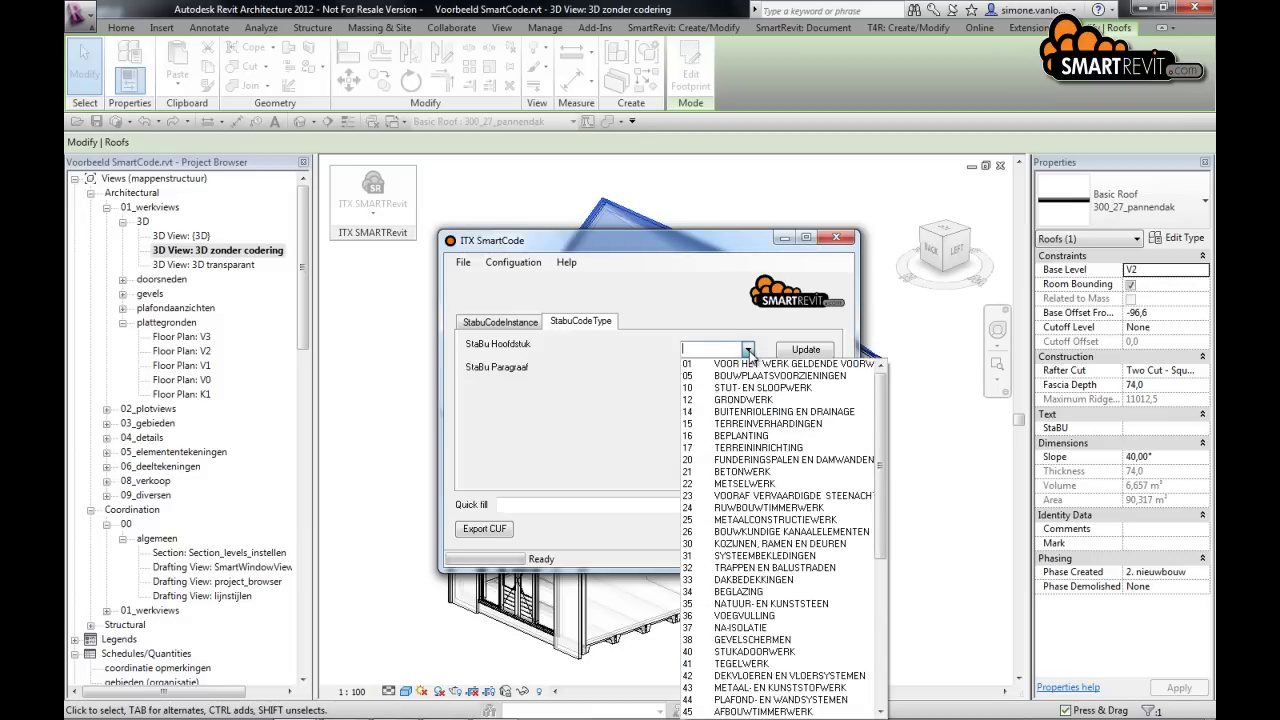
{"action": "left_click", "coordinate": [725, 577]}
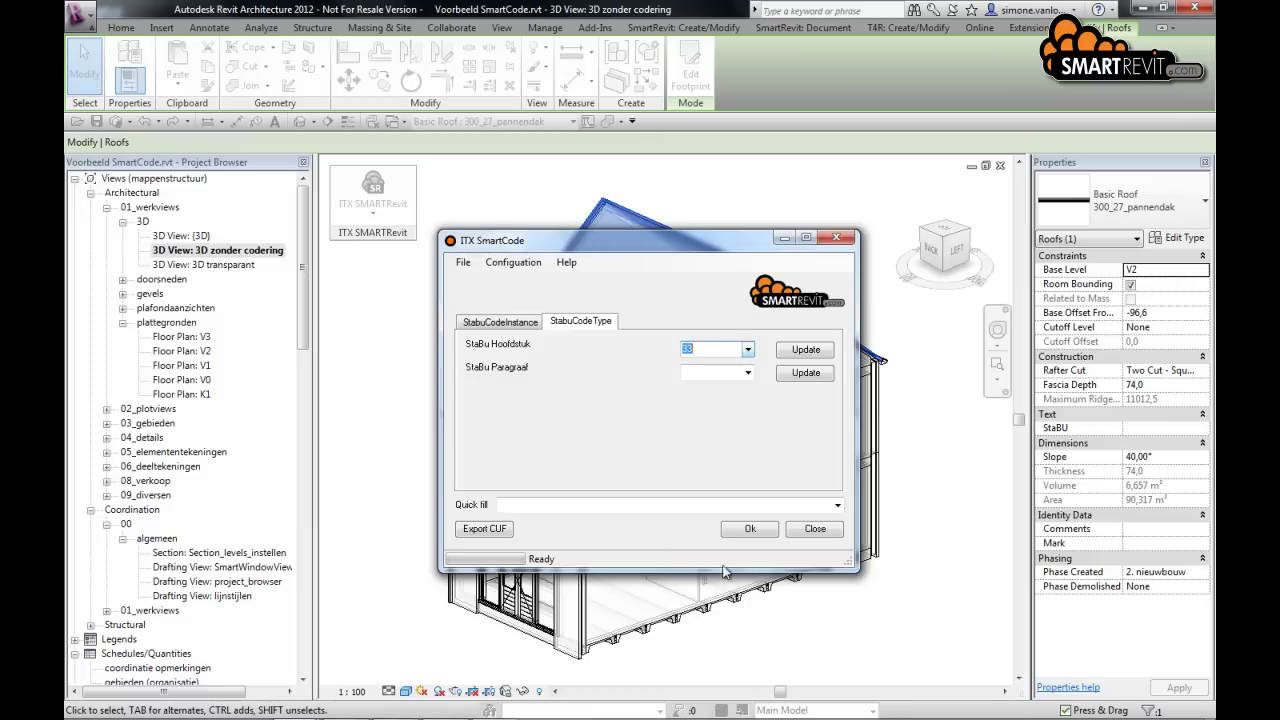
{"action": "left_click", "coordinate": [748, 373]}
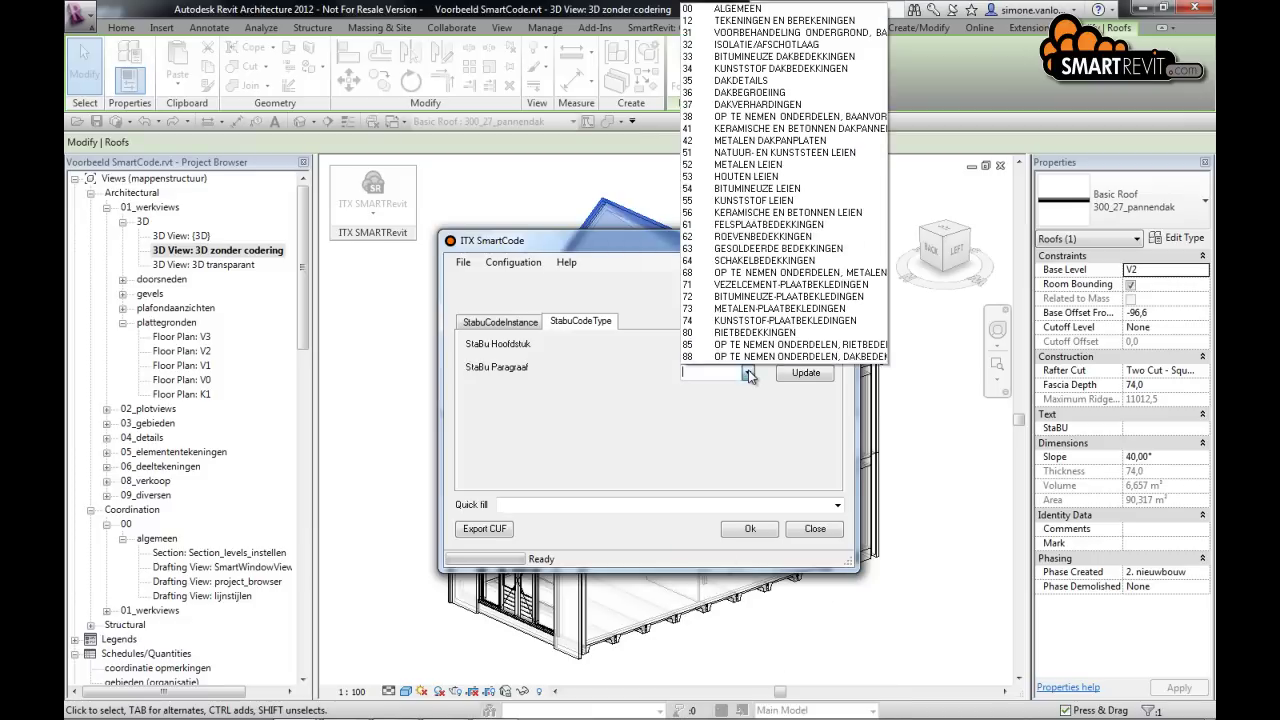
{"action": "left_click", "coordinate": [730, 130]}
{"action": "left_click", "coordinate": [749, 531]}
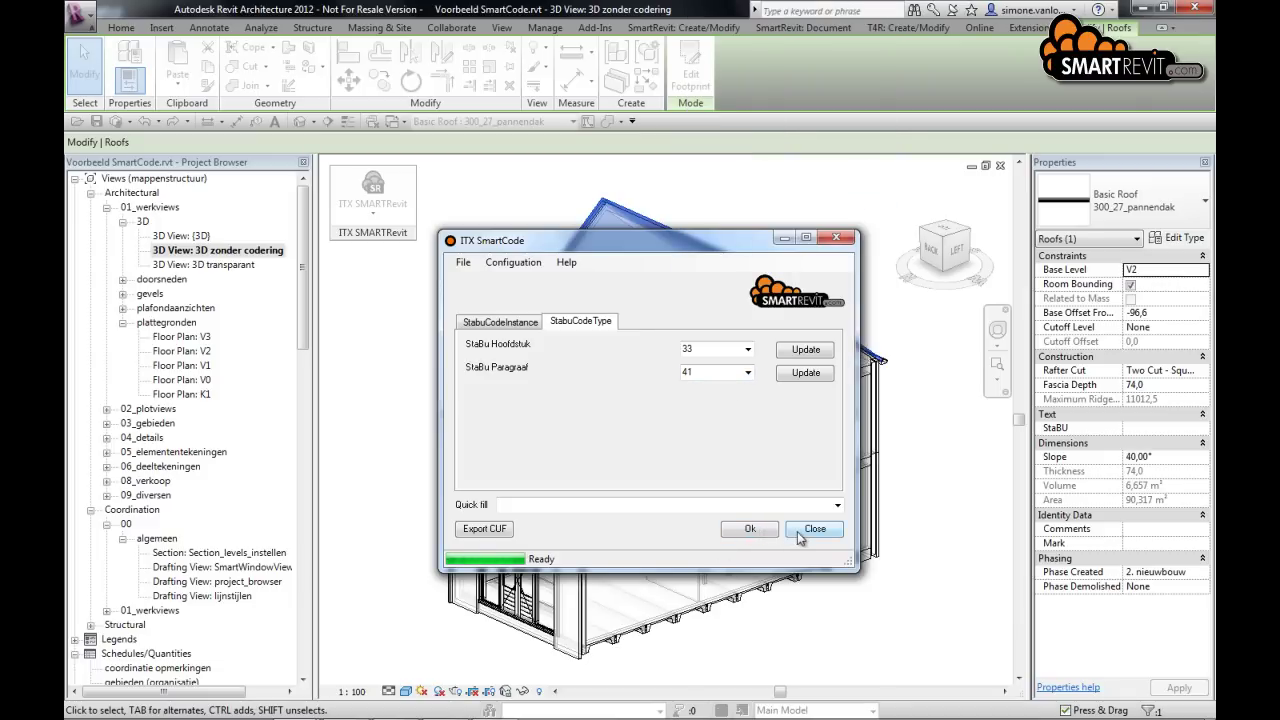
- Close SmartCode and deselect the roof, now coded 33.41 and no longer red
{"action": "left_click", "coordinate": [810, 529]}
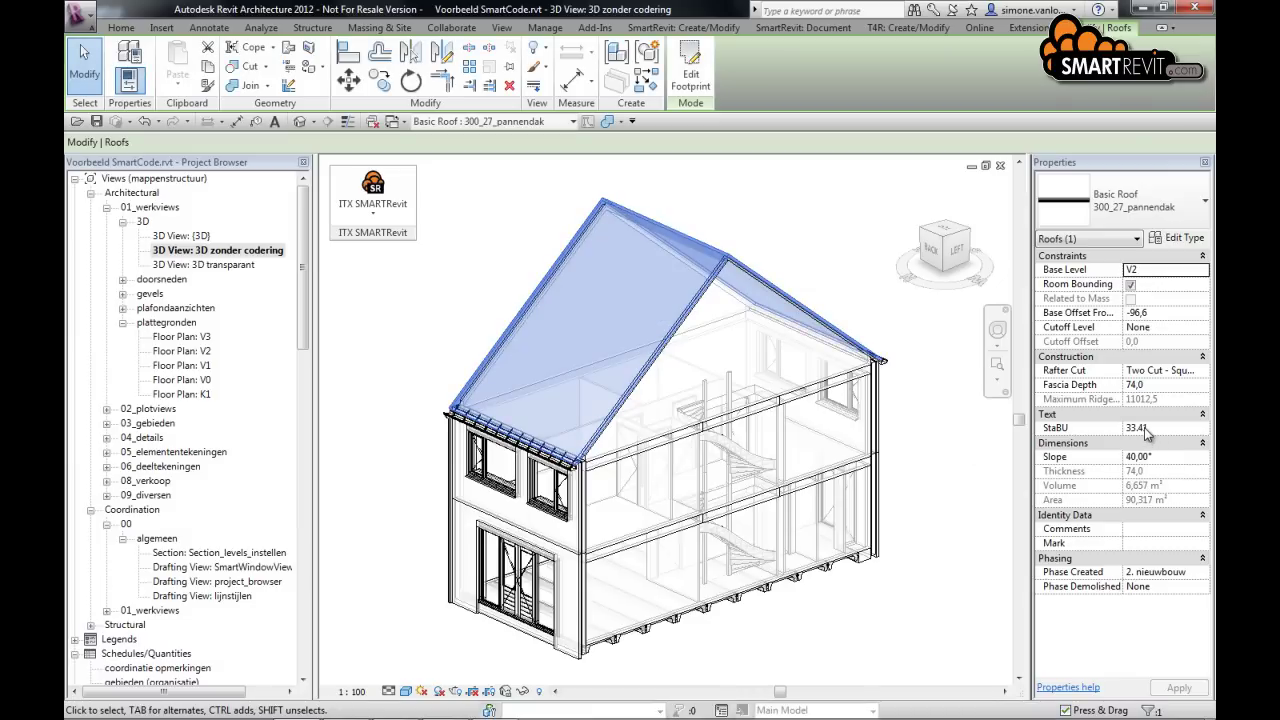
{"action": "left_click", "coordinate": [900, 280]}
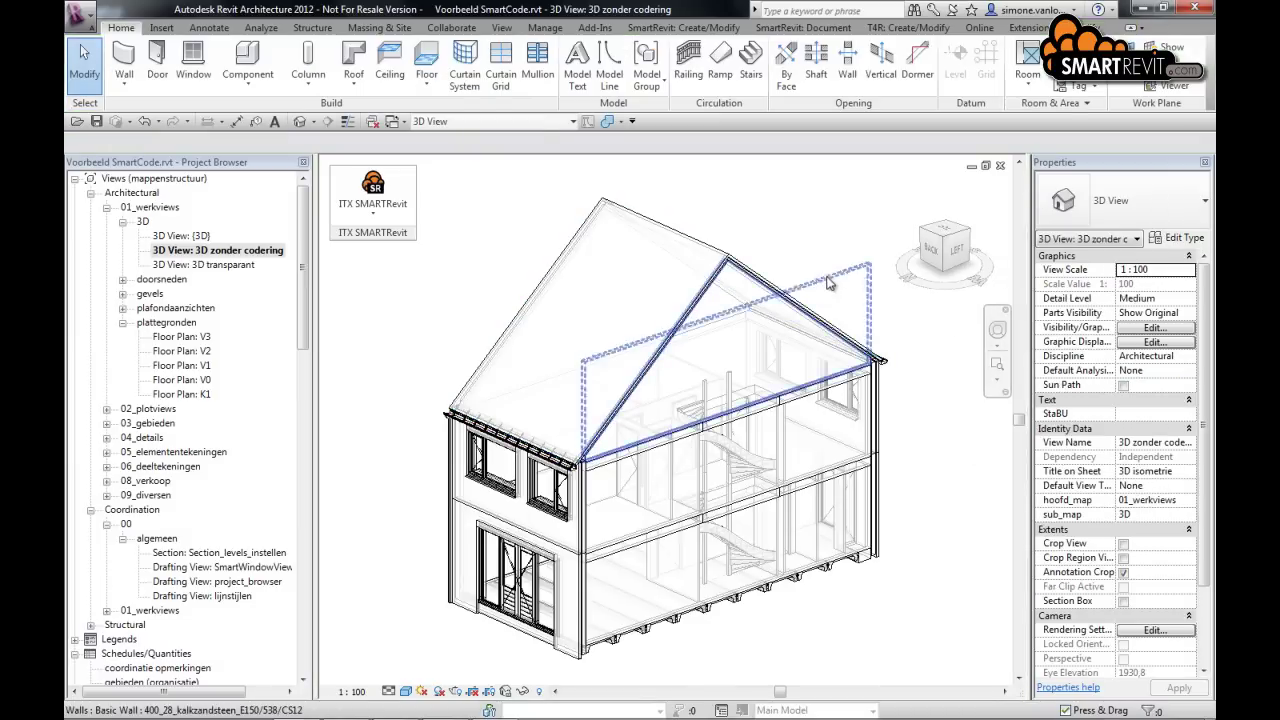
{"action": "middle_click_drag", "start_coordinate": [825, 277], "coordinate": [810, 263]}
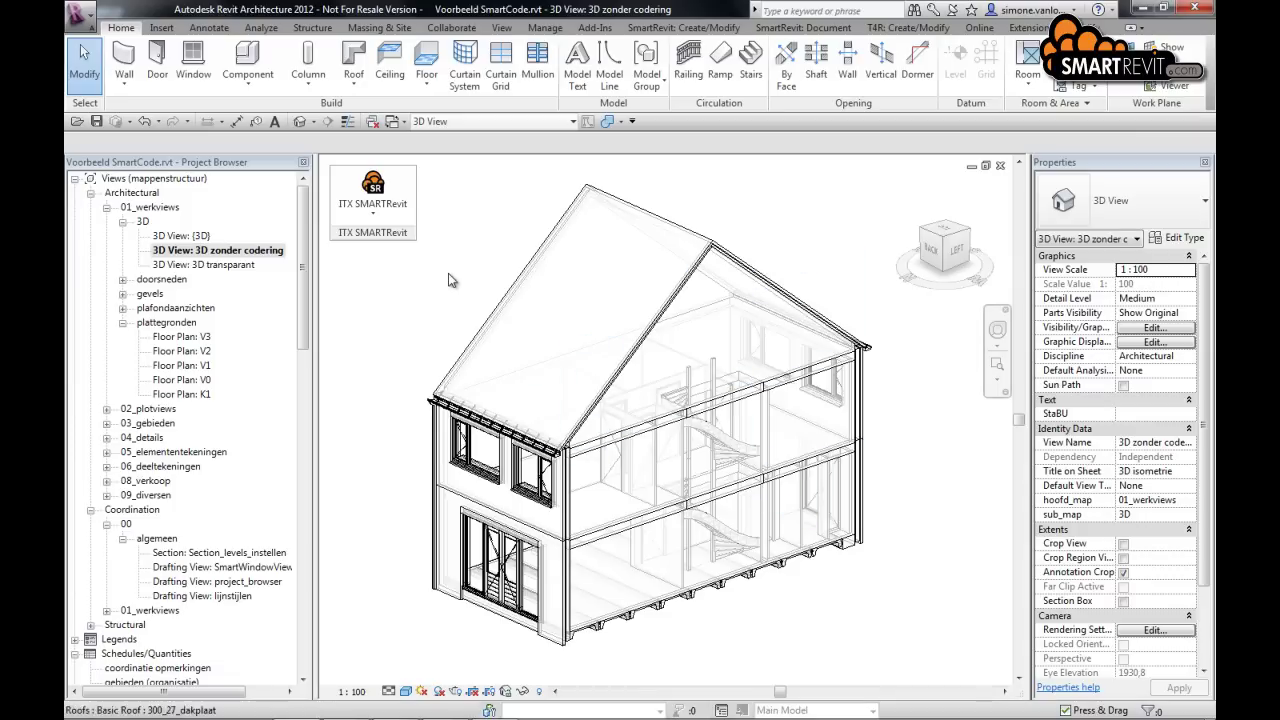
- Reopen SmartCode with nothing selected, switch to type coding, and start the CUF export
{"action": "left_click", "coordinate": [389, 224]}
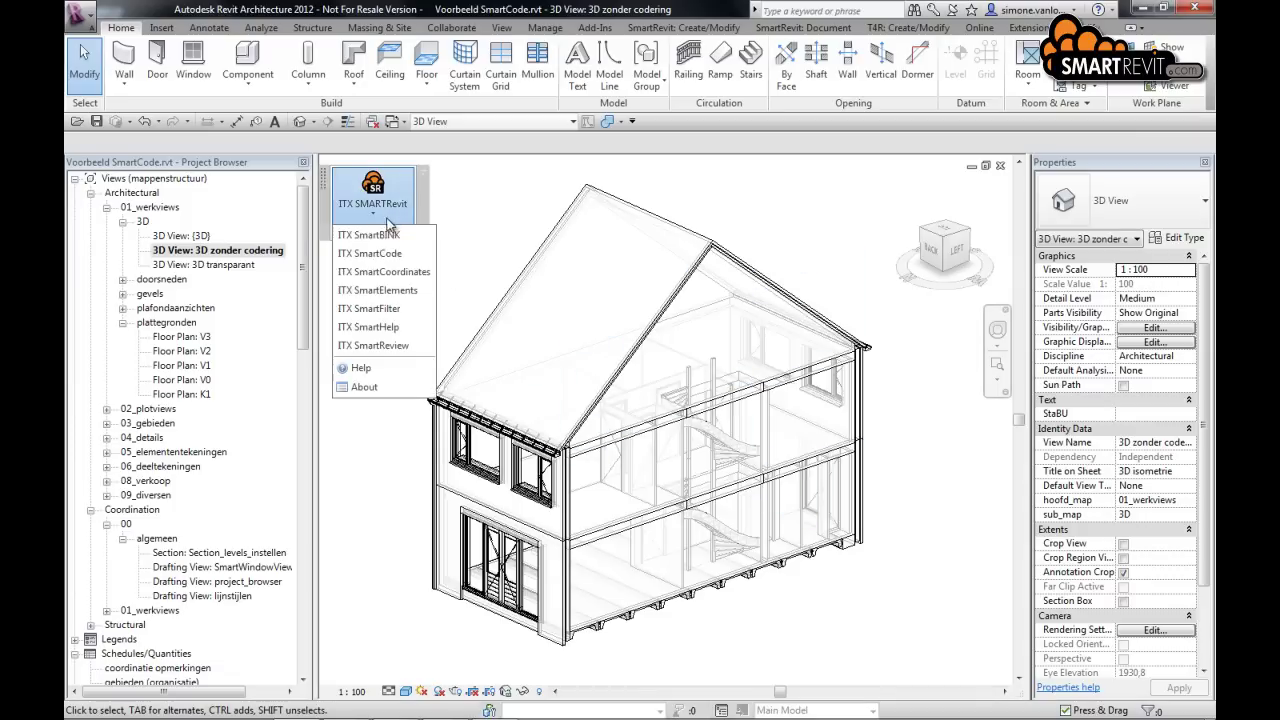
{"action": "left_click", "coordinate": [389, 254]}
{"action": "key", "text": "Return"}
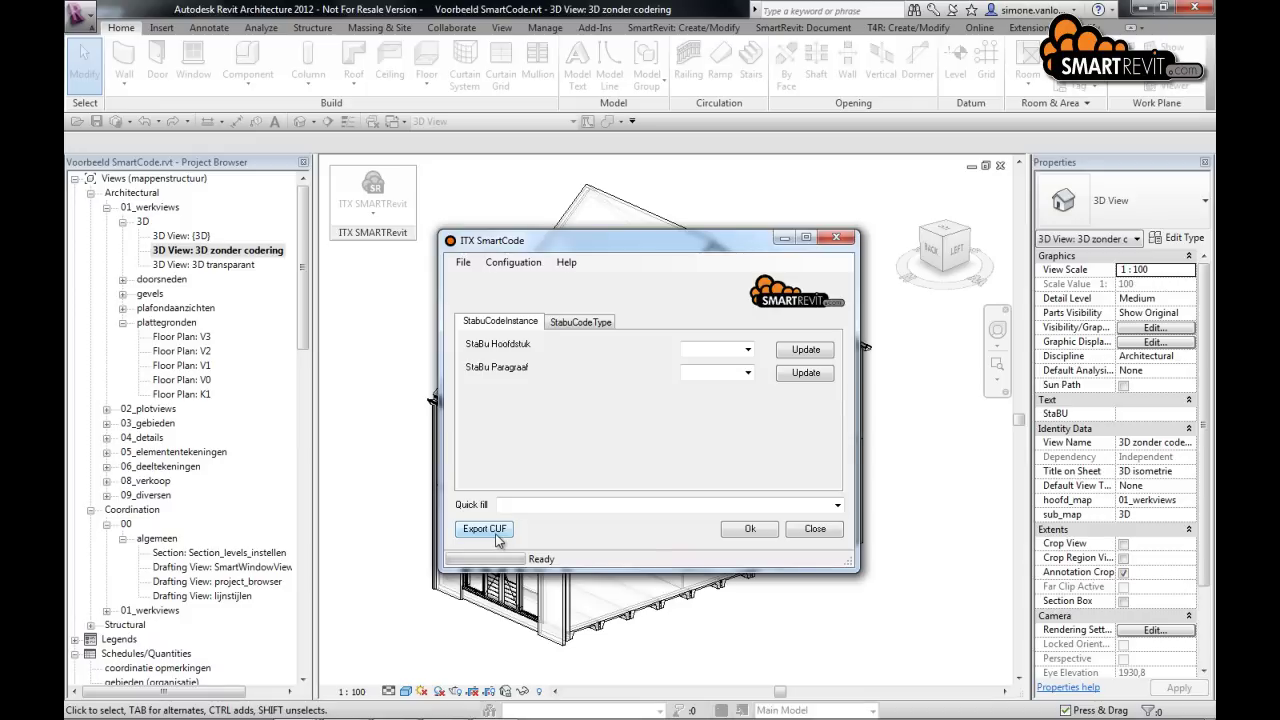
{"action": "left_click", "coordinate": [491, 533]}
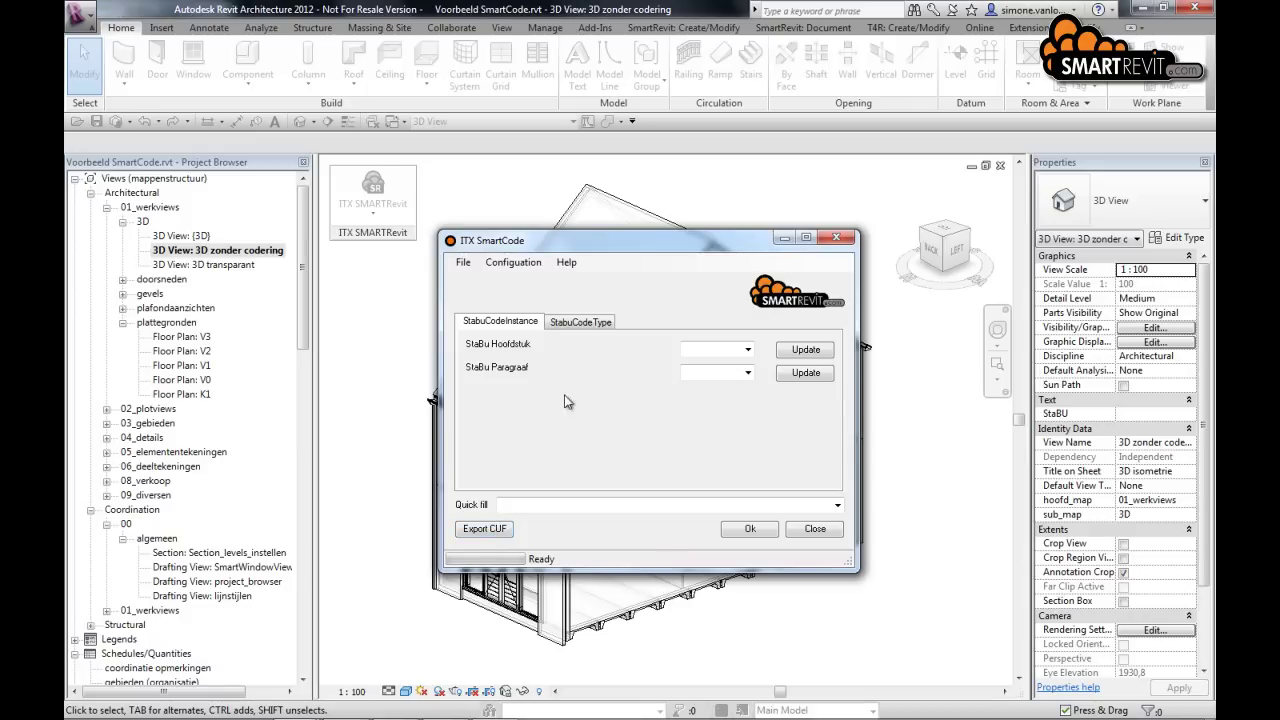
{"action": "left_click", "coordinate": [582, 323]}
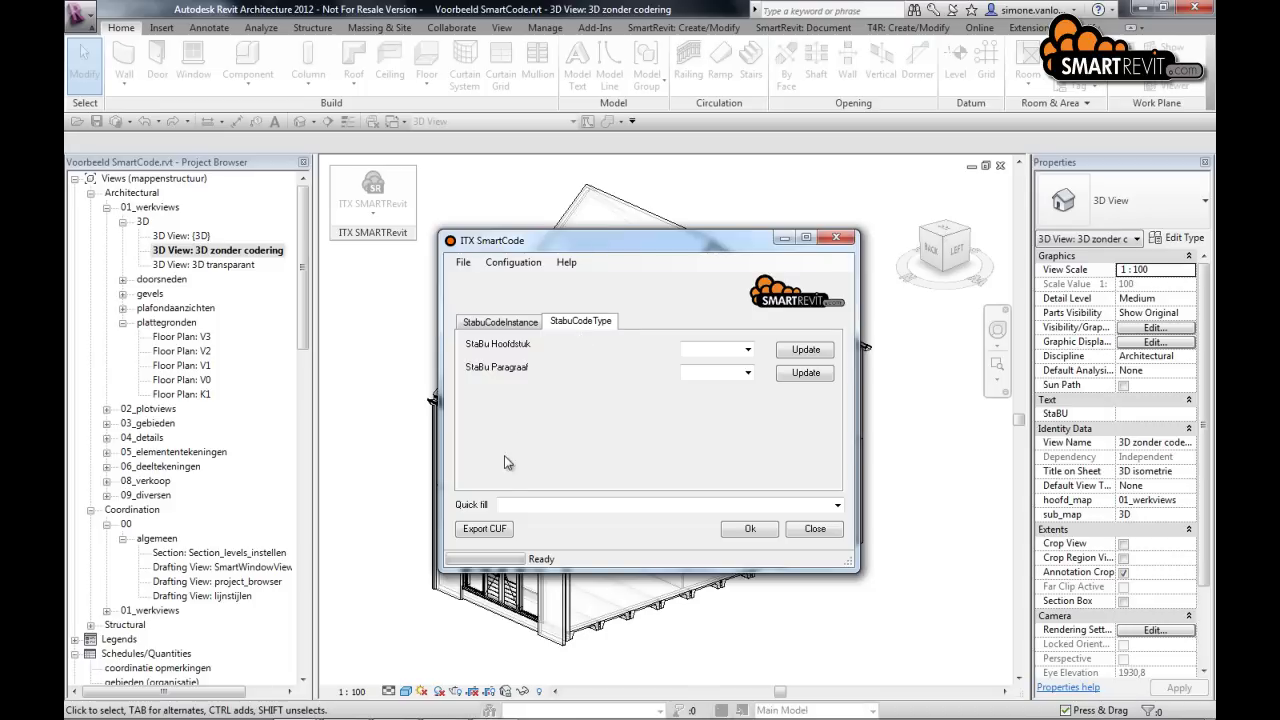
{"action": "left_click", "coordinate": [493, 533]}
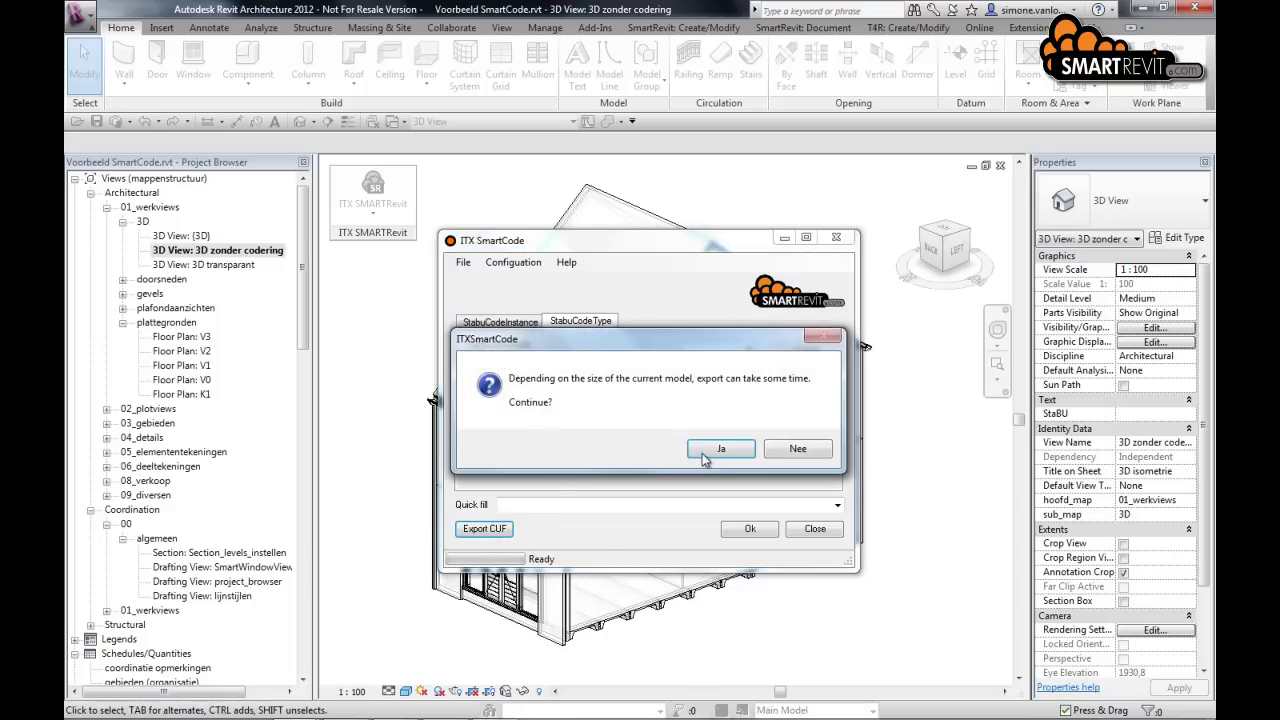
- Export the model as project.xml on the desktop, overwriting the existing file
{"action": "left_click", "coordinate": [717, 452]}
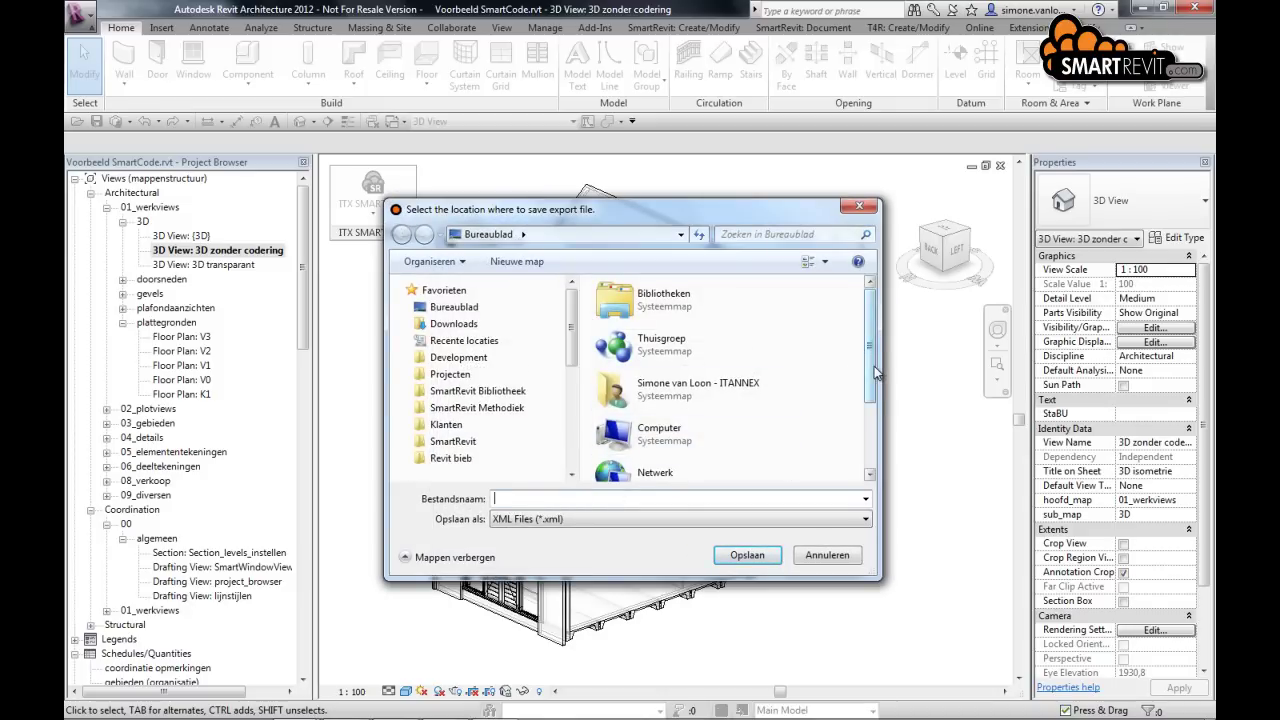
{"action": "scroll", "coordinate": [874, 366], "scroll_direction": "down", "scroll_amount": 3}
{"action": "left_click", "coordinate": [678, 470]}
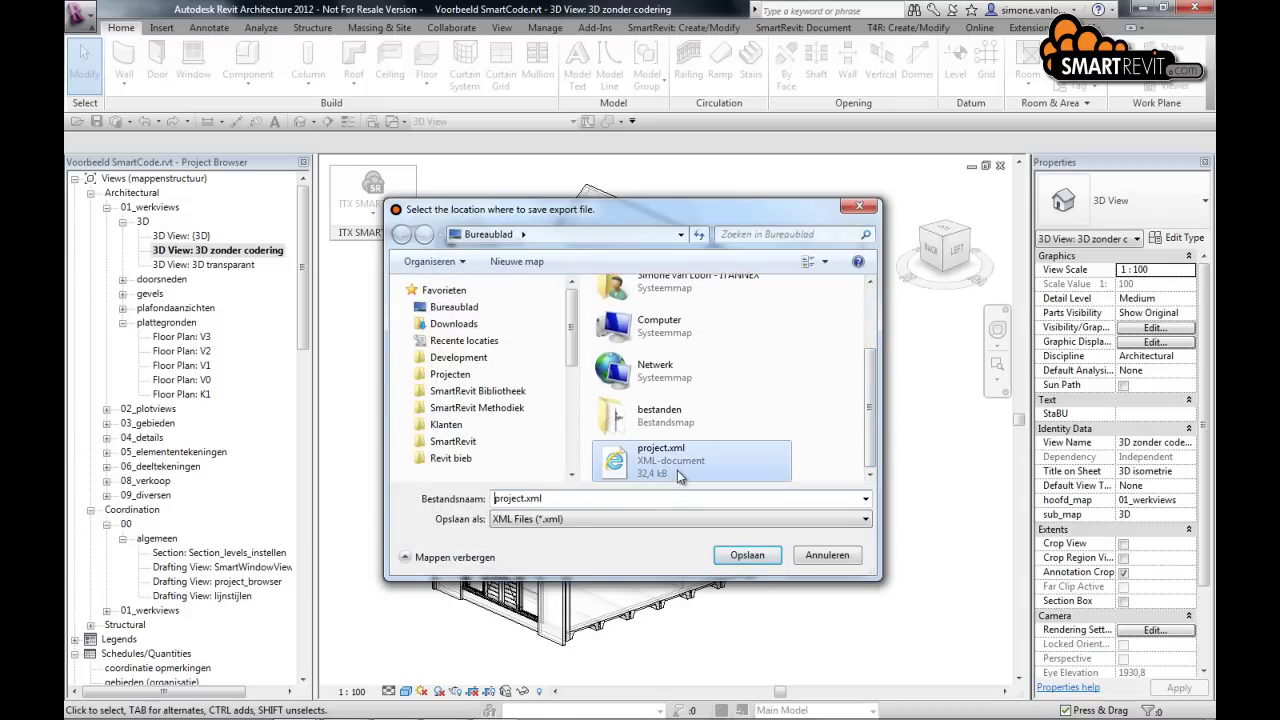
{"action": "left_click", "coordinate": [732, 556]}
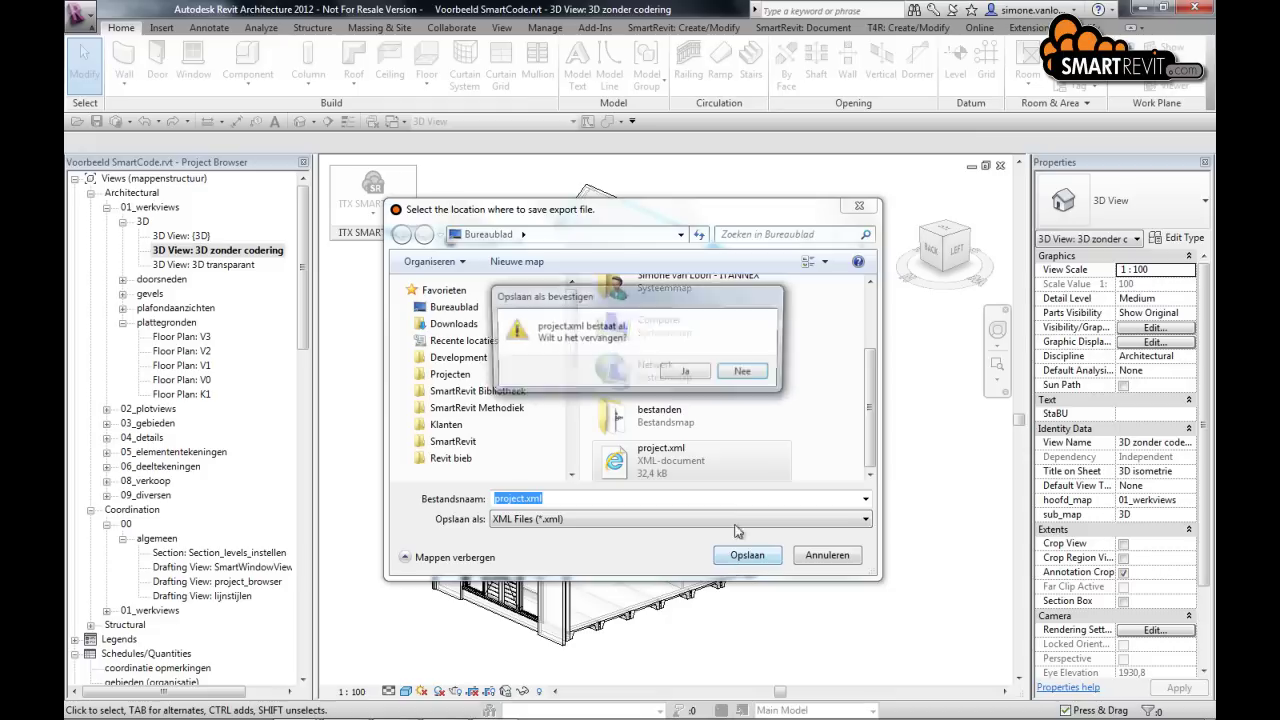
{"action": "left_click", "coordinate": [684, 376]}
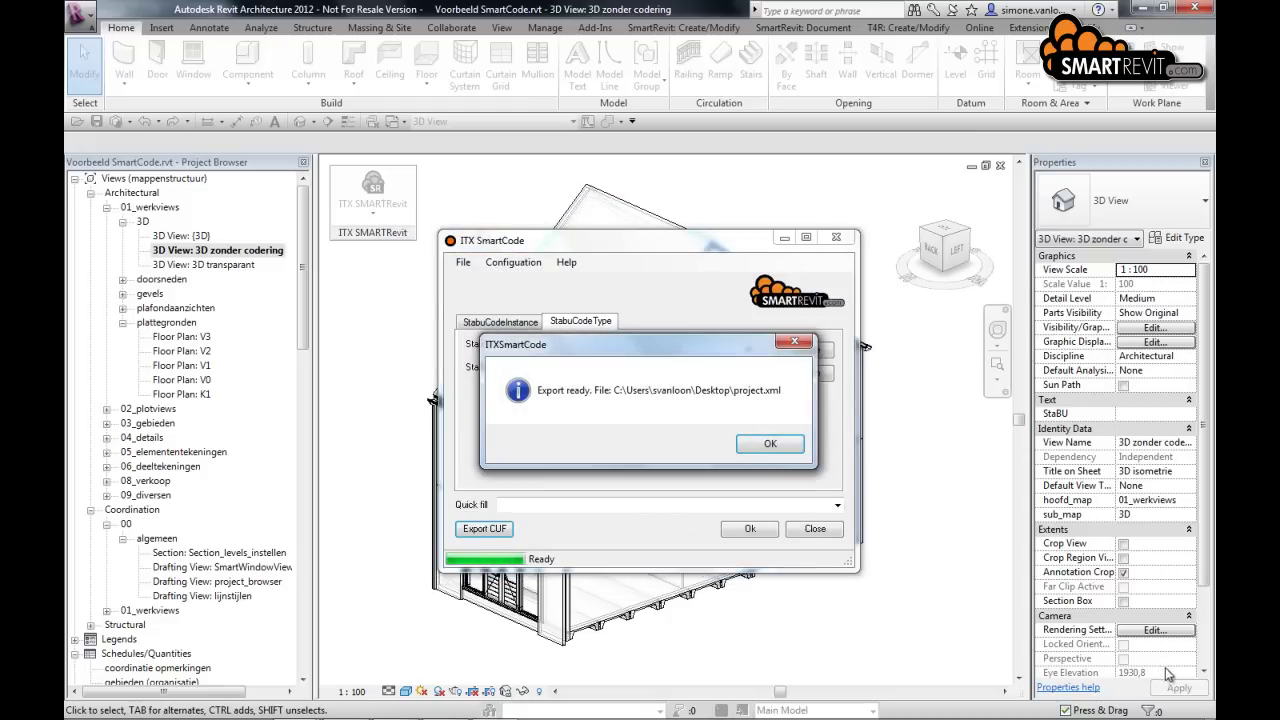
{"action": "left_click", "coordinate": [768, 446]}
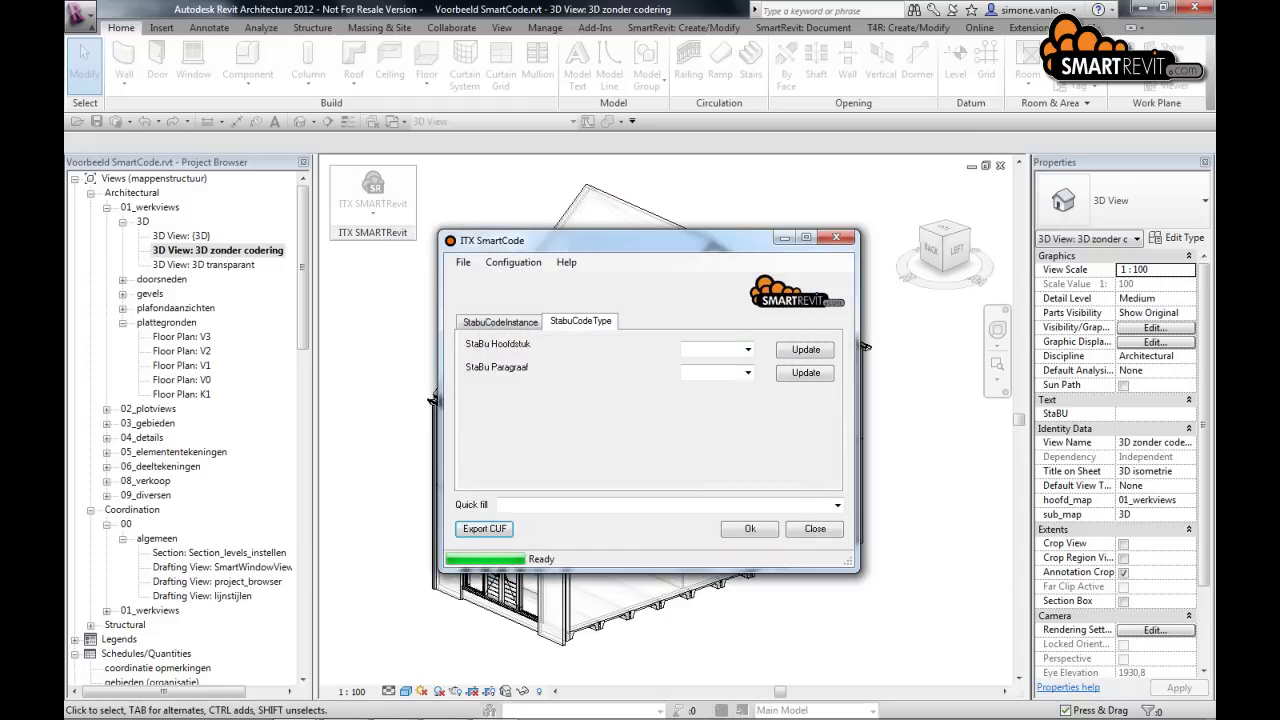
- Drag project.xml from the desktop onto Excel to open it
{"action": "left_click", "coordinate": [1211, 700]}
{"action": "left_click", "coordinate": [90, 266]}
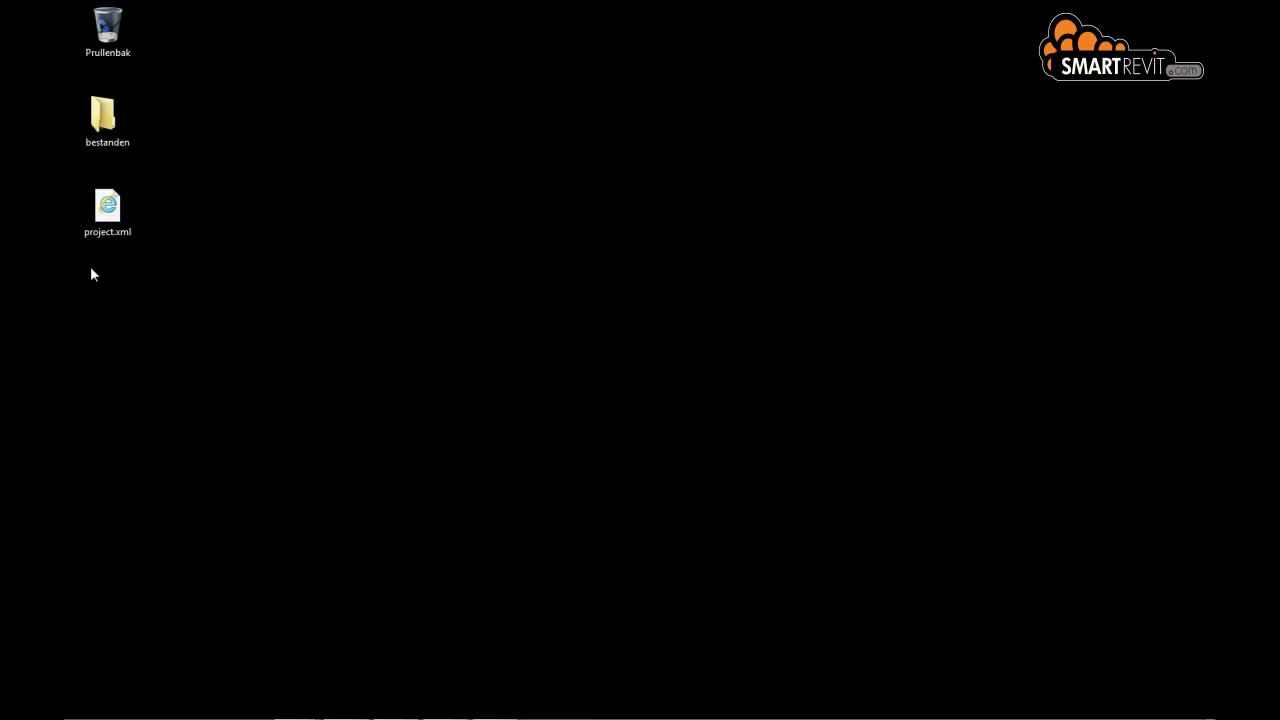
{"action": "left_click", "coordinate": [108, 213]}
{"action": "left_click_drag", "start_coordinate": [108, 213], "coordinate": [464, 704]}
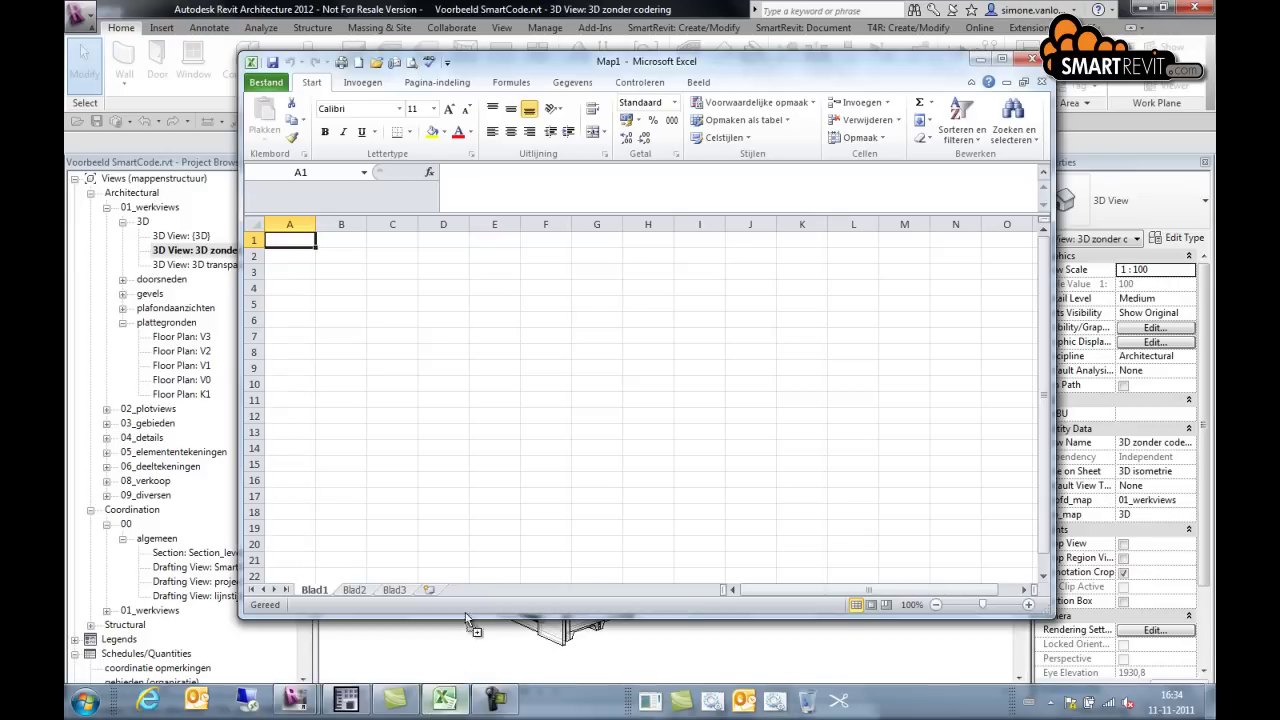
{"action": "left_click_drag", "start_coordinate": [464, 704], "coordinate": [495, 460]}
- Open project.xml as an XML table, maximize Excel, and scroll through the coded elements
{"action": "left_click", "coordinate": [762, 427]}
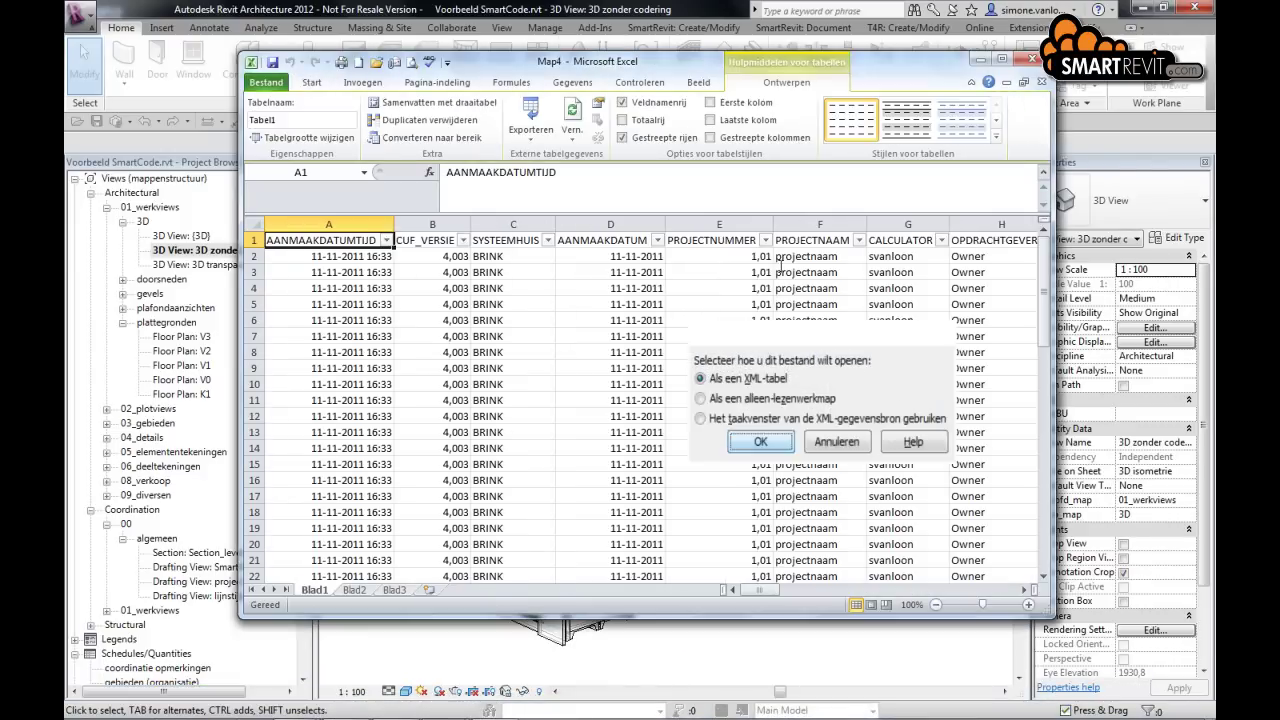
{"action": "left_click", "coordinate": [1005, 60]}
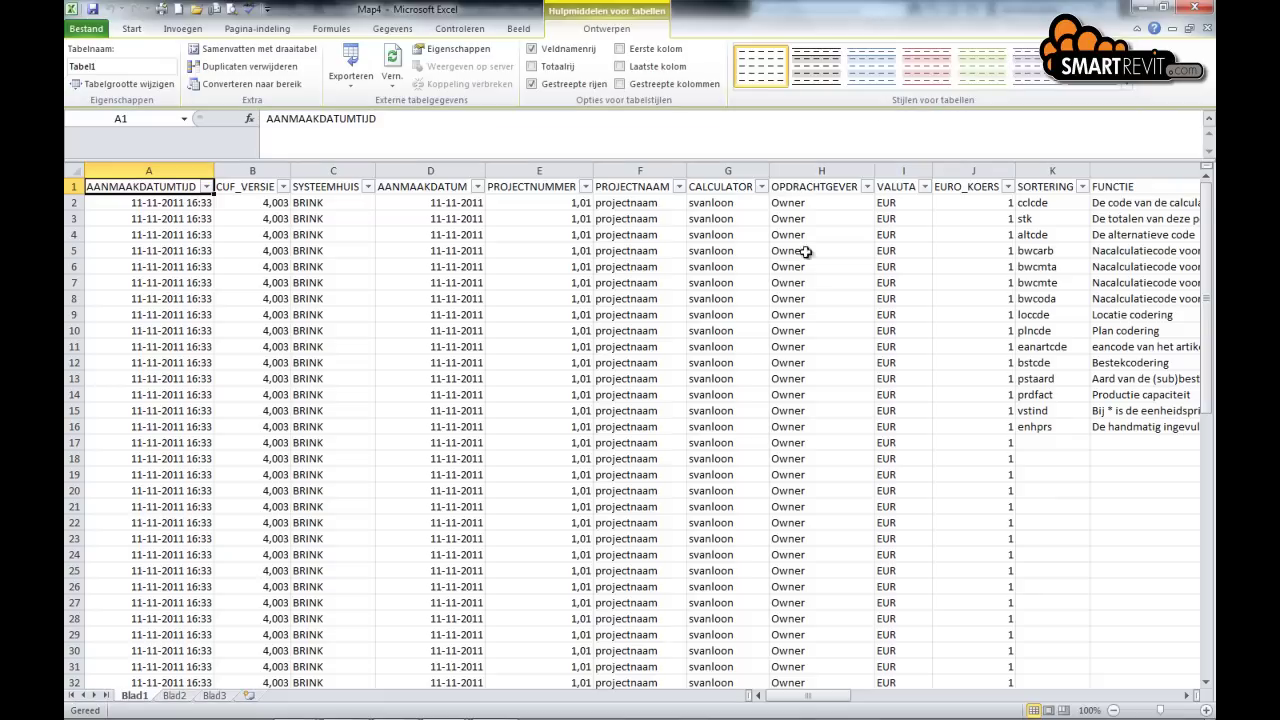
{"action": "left_click_drag", "start_coordinate": [1207, 265], "coordinate": [1207, 495]}
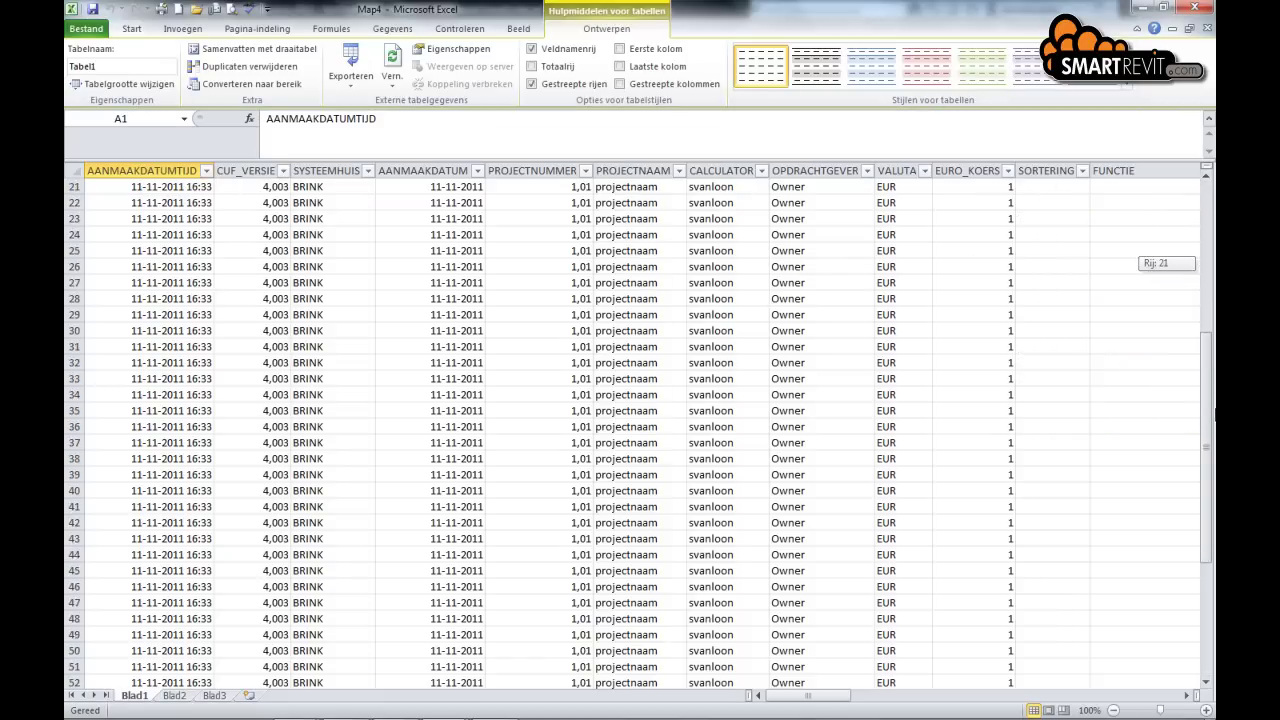
{"action": "left_click_drag", "start_coordinate": [808, 695], "coordinate": [1101, 688]}
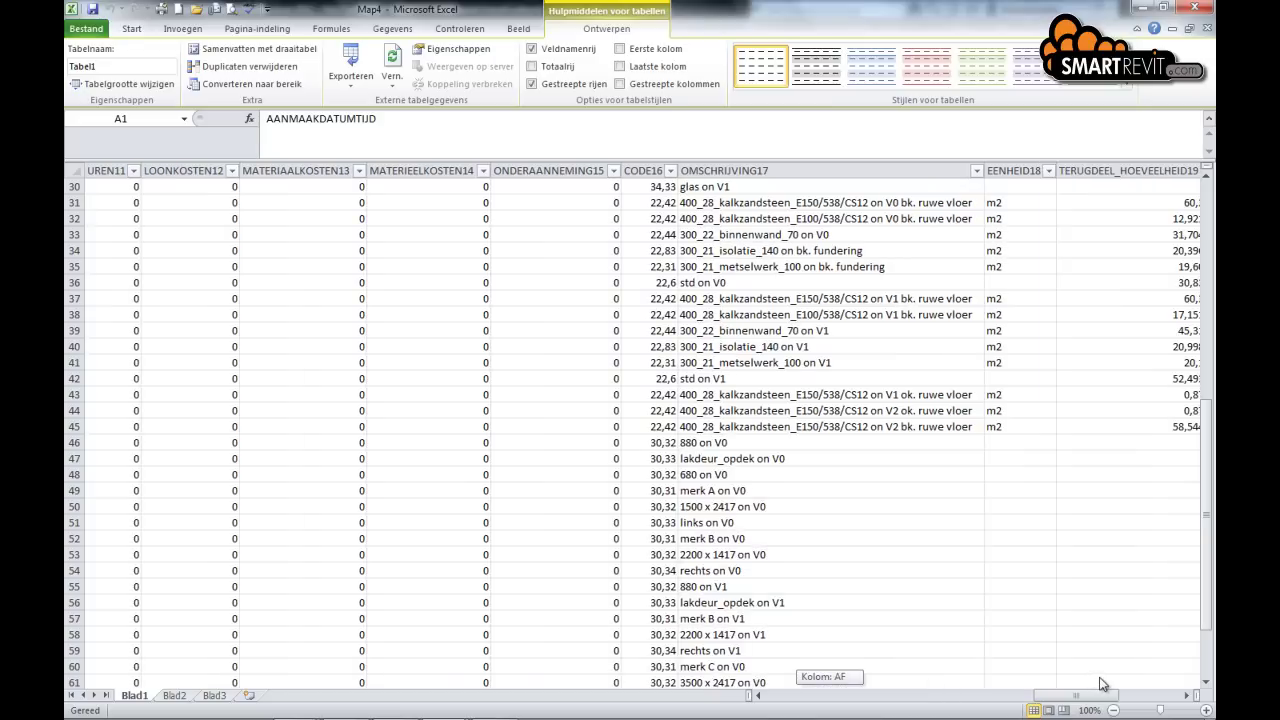
{"action": "left_click_drag", "start_coordinate": [1207, 500], "coordinate": [1206, 490]}
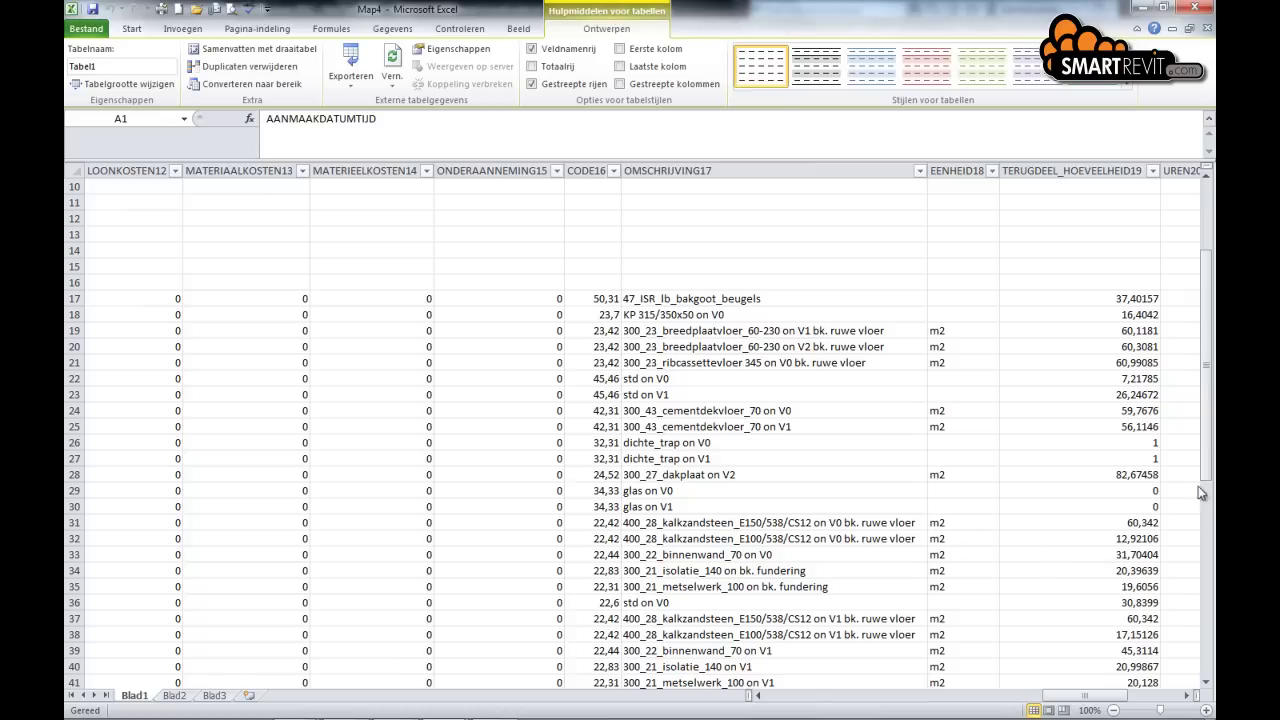
{"action": "left_click_drag", "start_coordinate": [1206, 468], "coordinate": [1212, 578]}
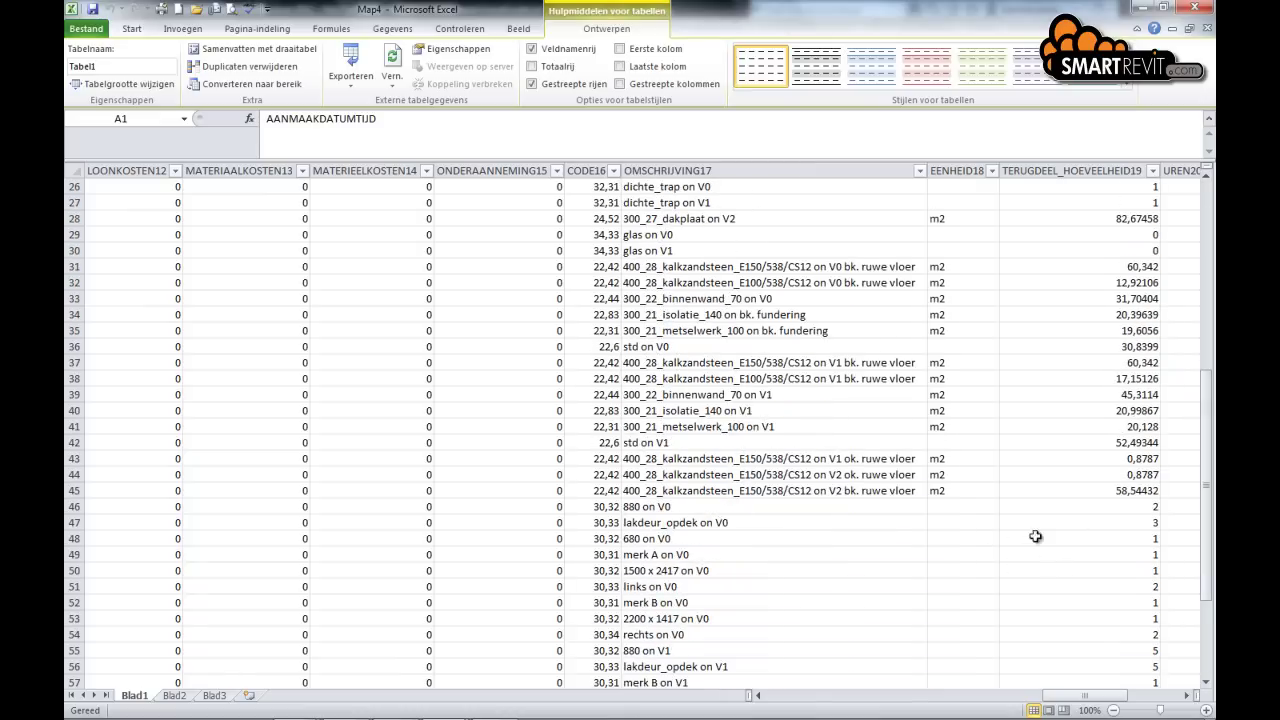